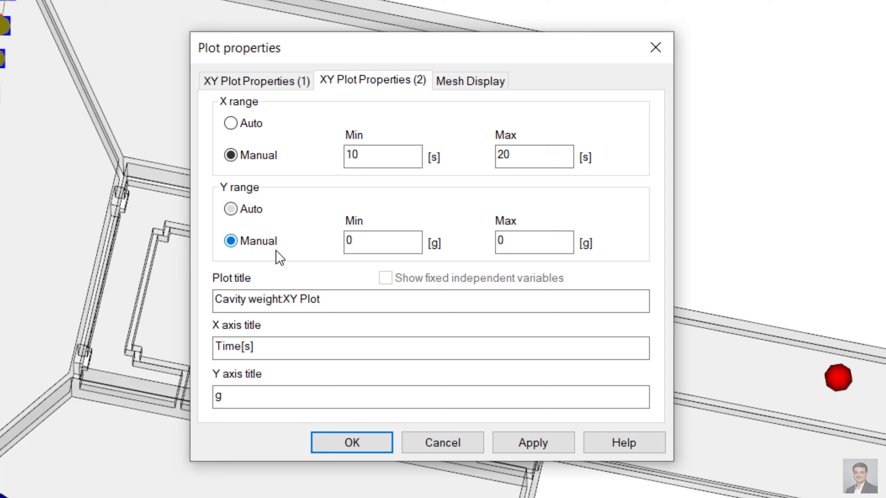
Set the Cavity weight XY plot's manual Y range from 230 to 240 g and apply the plot properties
left_click(366, 243)
double_click(367, 243)
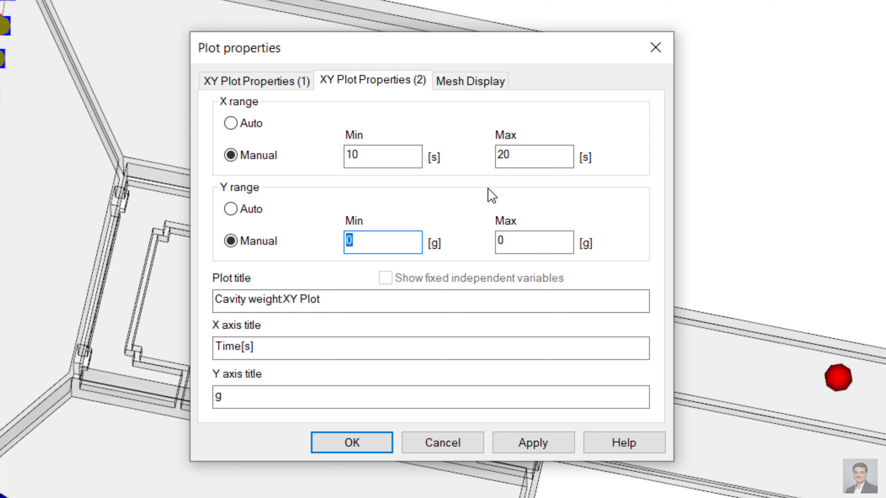
type("23")
double_click(529, 244)
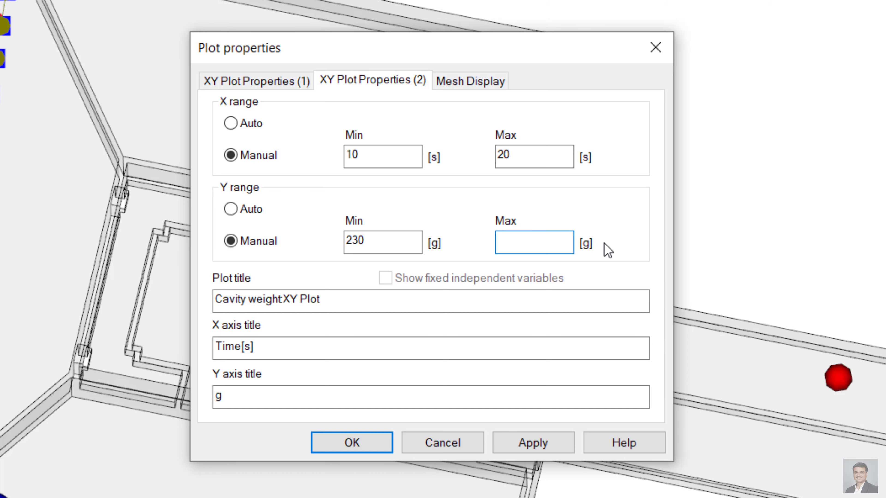
type("240")
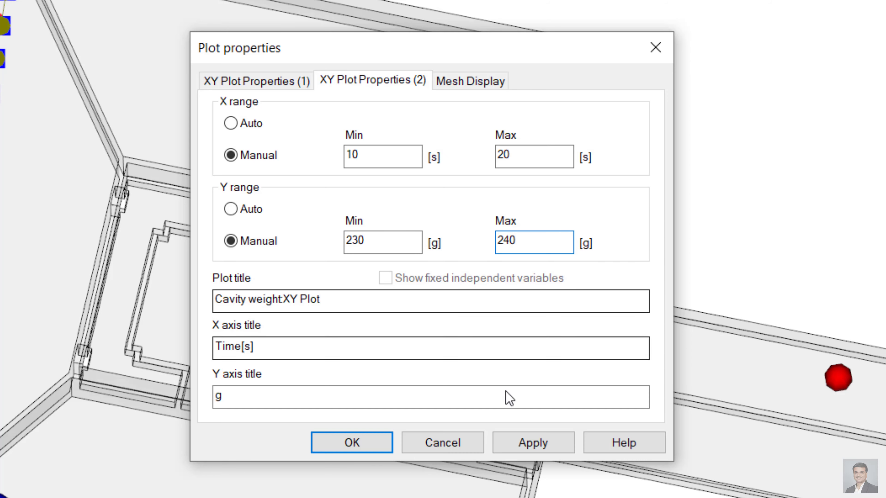
left_click(521, 450)
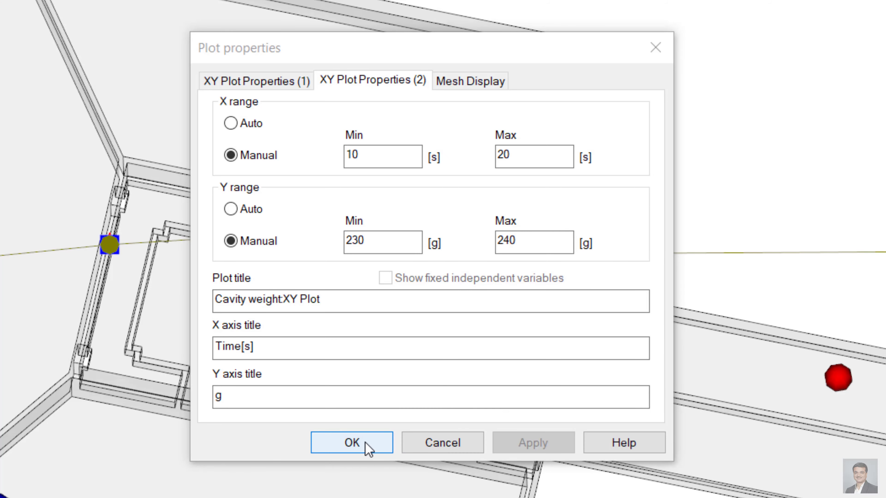
left_click(352, 443)
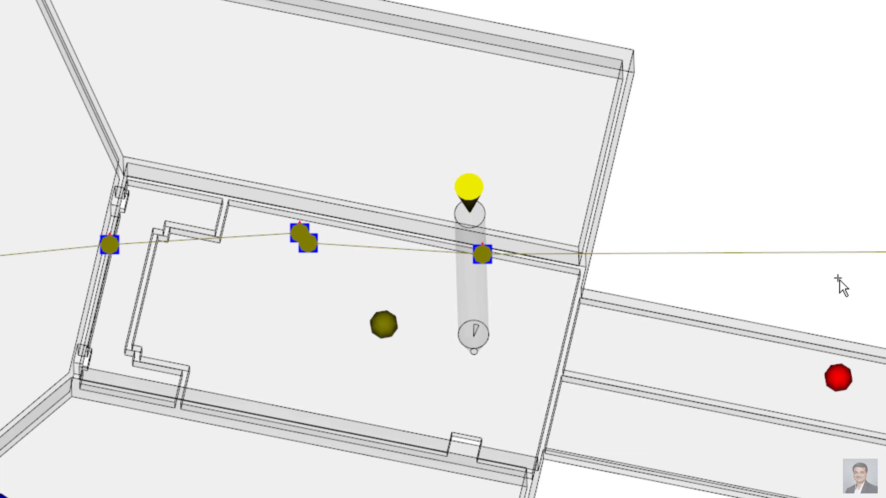
Examine the time and weight values at several points along the flat end of the cavity weight curve
right_click(593, 41)
left_click(629, 74)
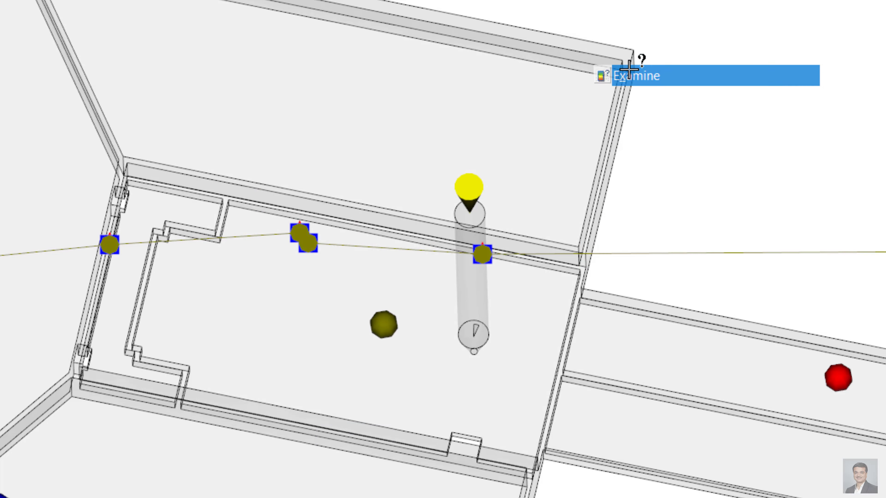
mouse_move(494, 255)
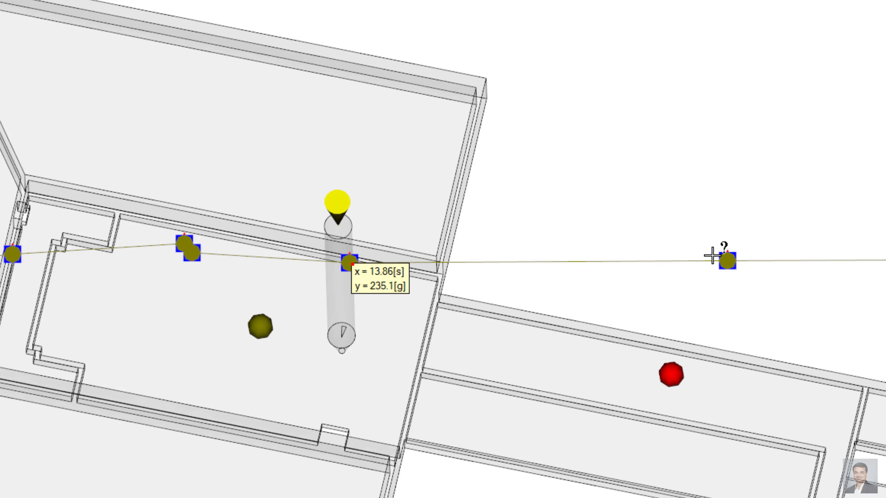
mouse_move(724, 260)
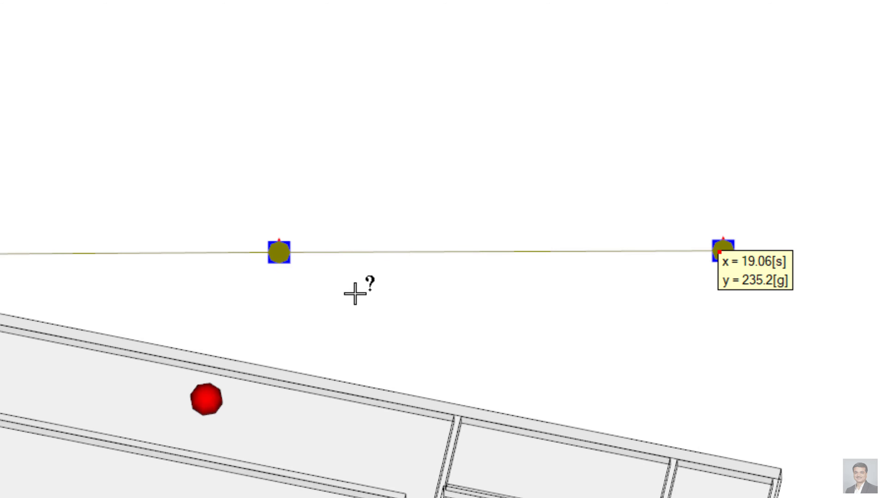
mouse_move(281, 250)
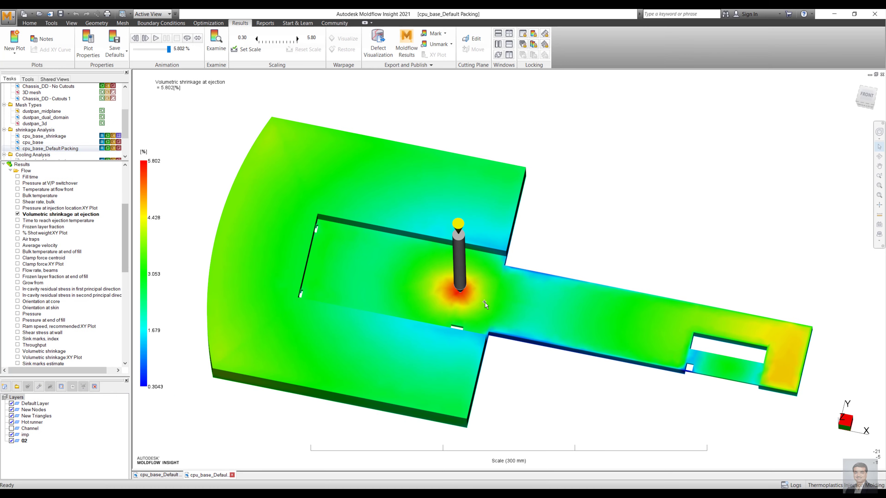
Start a new plot in the Flow results and choose Volumetric shrinkage at ejection as its result
middle_click_drag(484, 302, 383, 314)
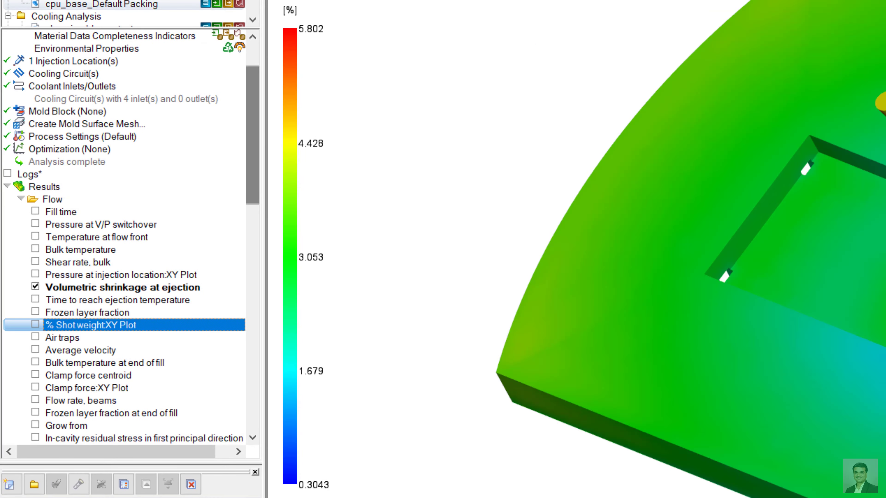
middle_click_drag(785, 245, 730, 258)
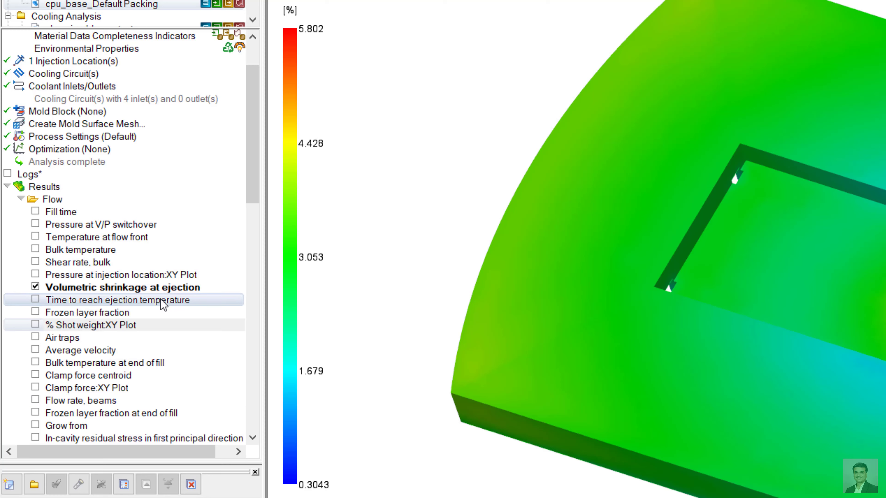
right_click(67, 198)
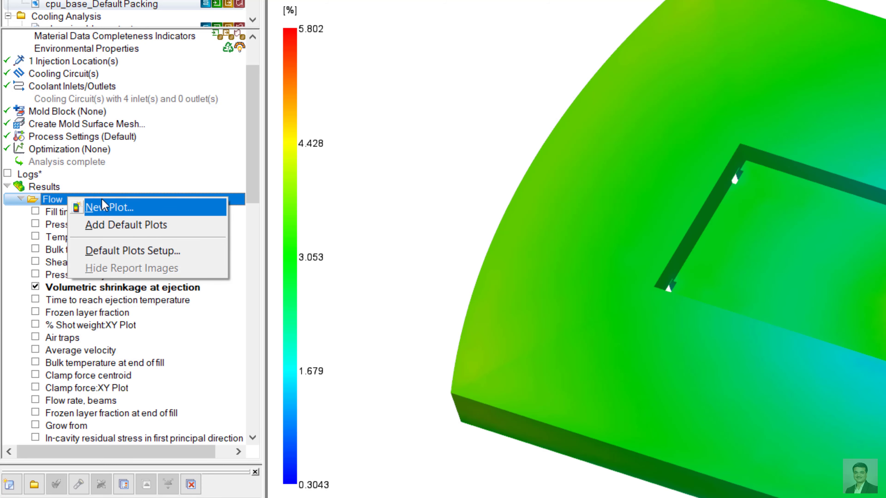
left_click(103, 209)
scroll(804, 251, "down", 6)
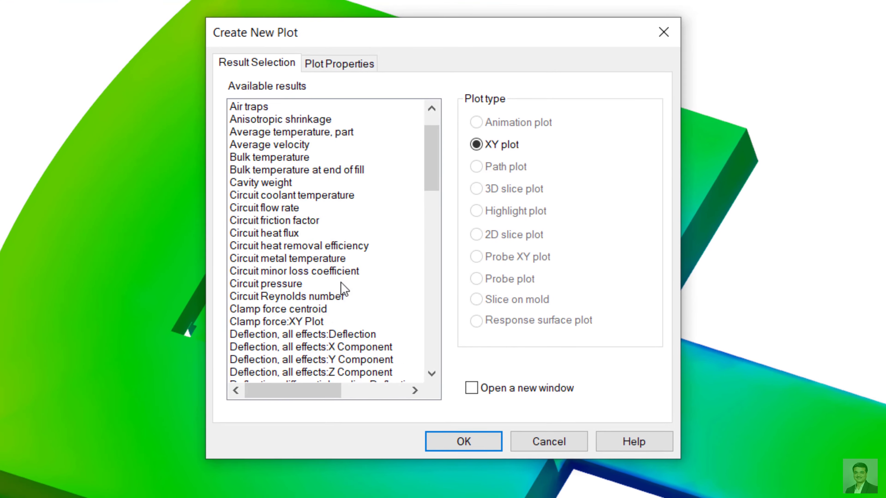
scroll(309, 227, "up", 5)
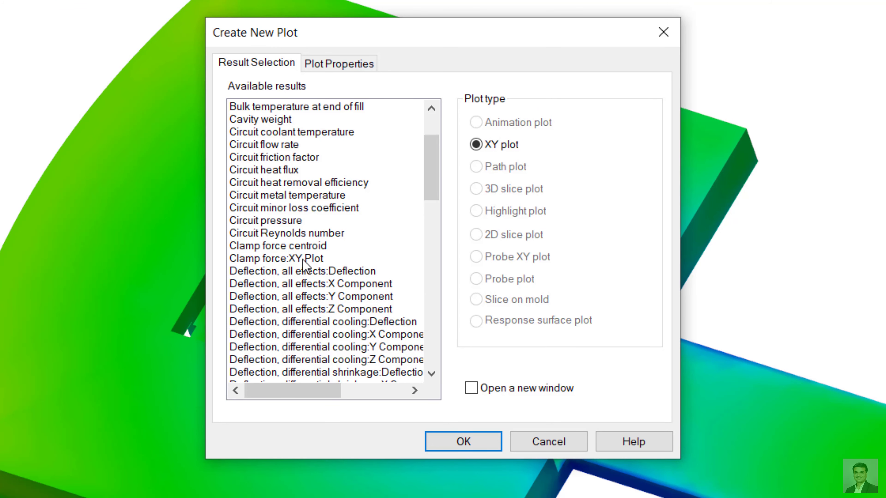
left_click(307, 258)
key("v")
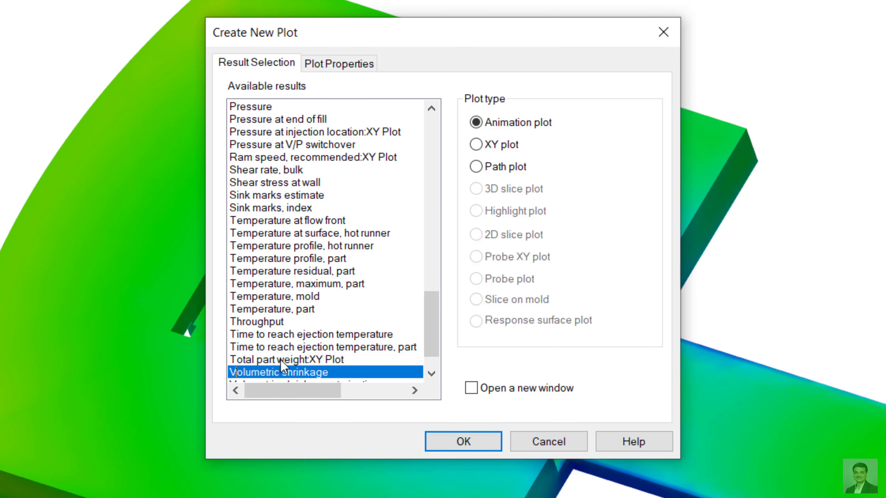
left_click(312, 352)
left_click(342, 360)
left_click(323, 373)
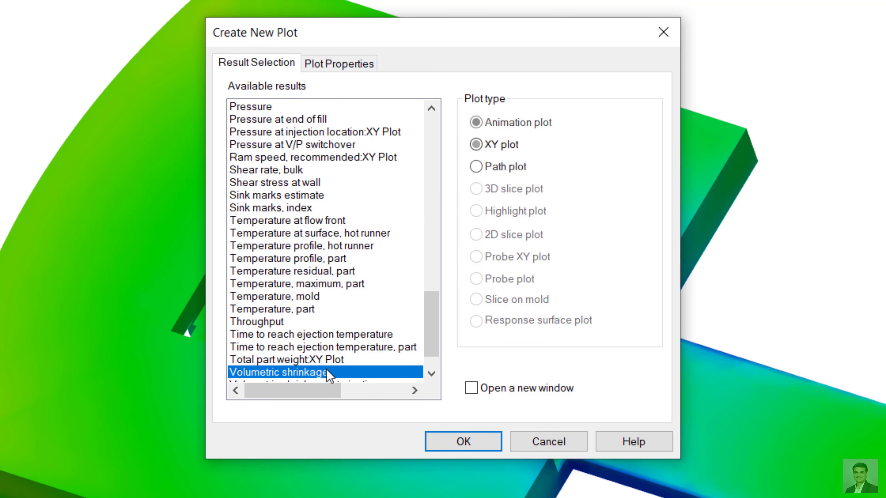
scroll(325, 366, "down", 1)
left_click(325, 350)
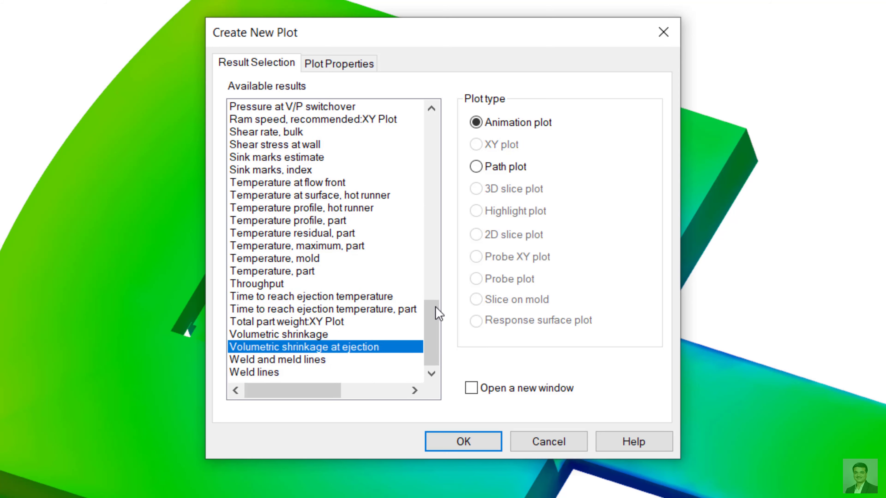
Make the new volumetric shrinkage plot a path plot and create it in a new window
left_click(479, 168)
left_click(481, 390)
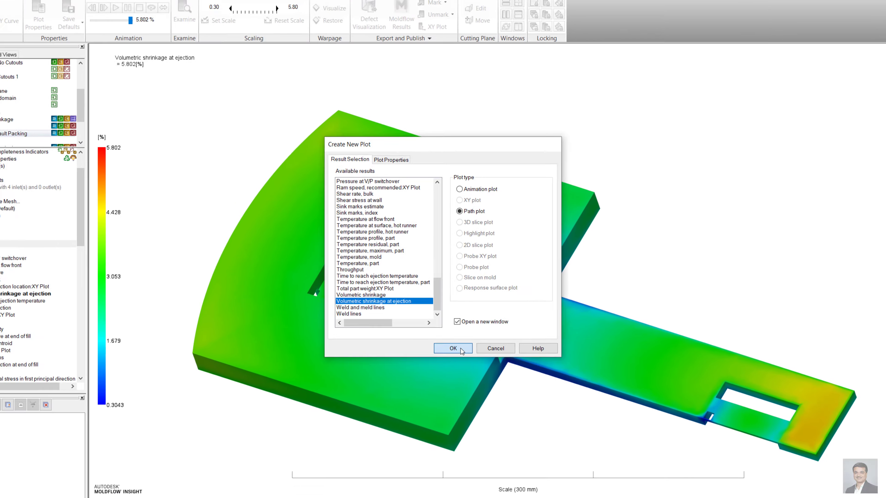
left_click(476, 429)
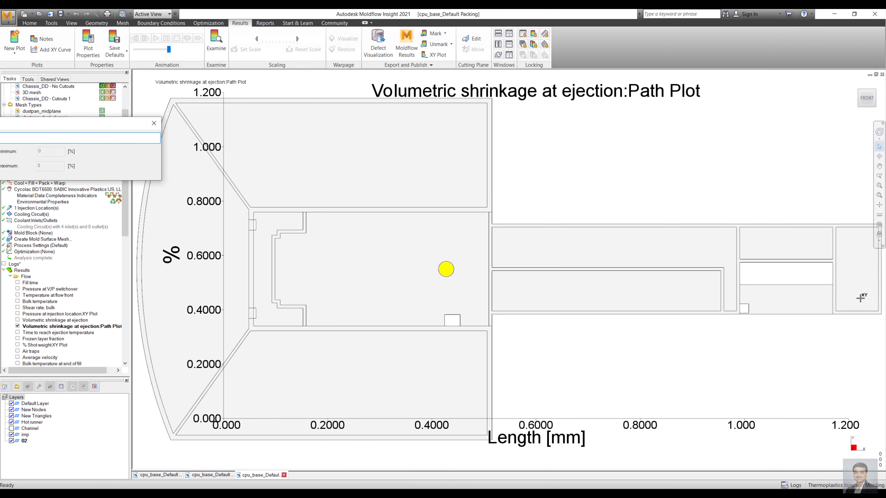
Trace a seven-point path from the far end of the narrow arm to the part's injection location
left_click(865, 296)
left_click(859, 254)
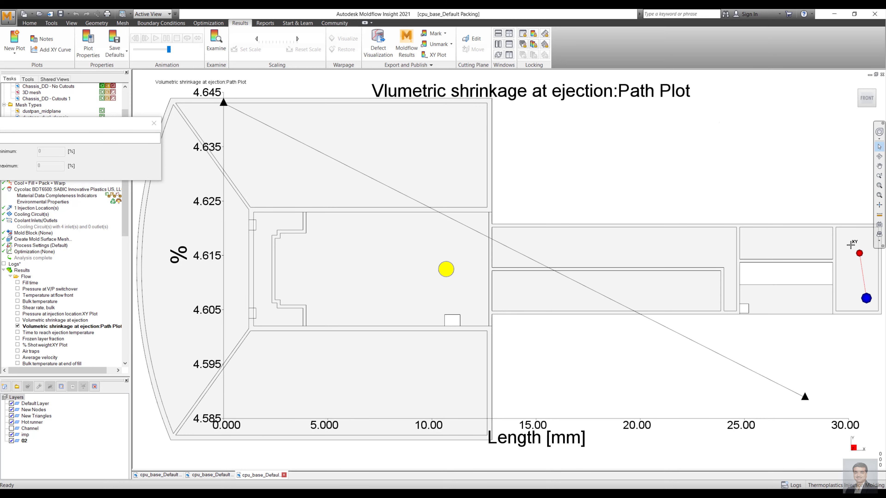
left_click(804, 240)
left_click(723, 243)
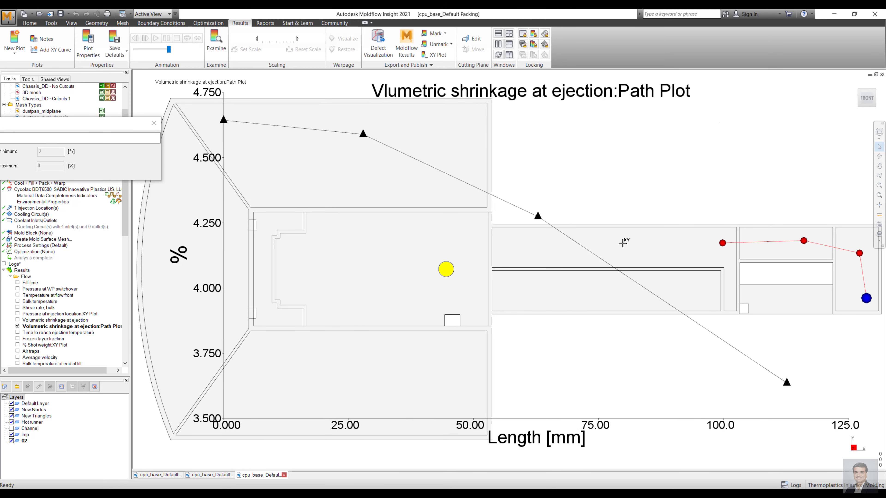
left_click(618, 245)
left_click(519, 248)
left_click(462, 259)
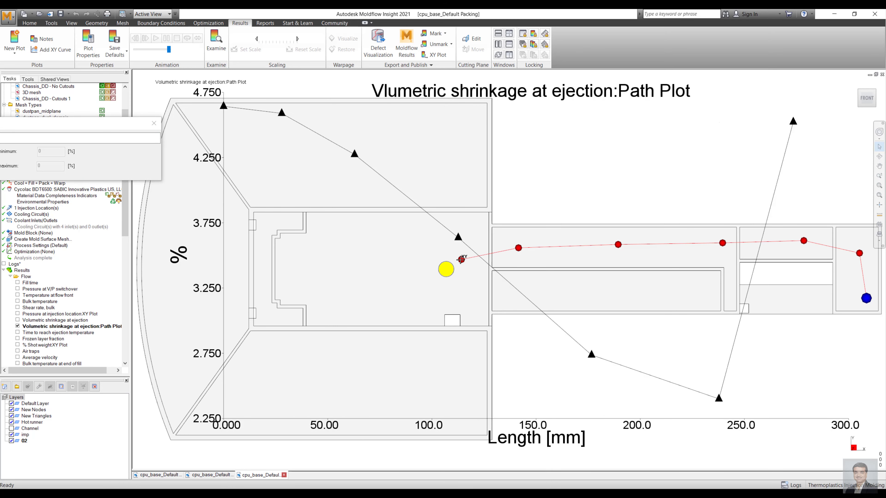
mouse_move(600, 312)
middle_mouse_down()
mouse_move(619, 267)
mouse_move(588, 292)
middle_mouse_up()
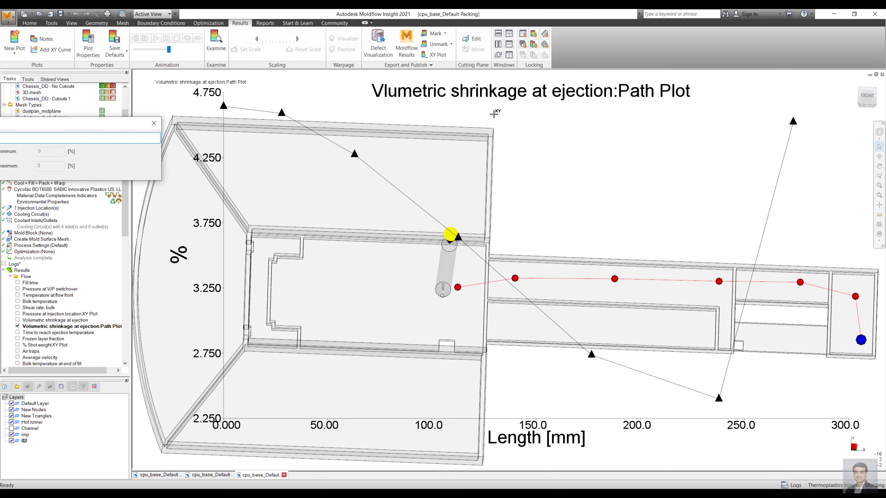
Review the path's entity IDs and the XY plot data export options without saving a file
left_click_drag(62, 127, 559, 130)
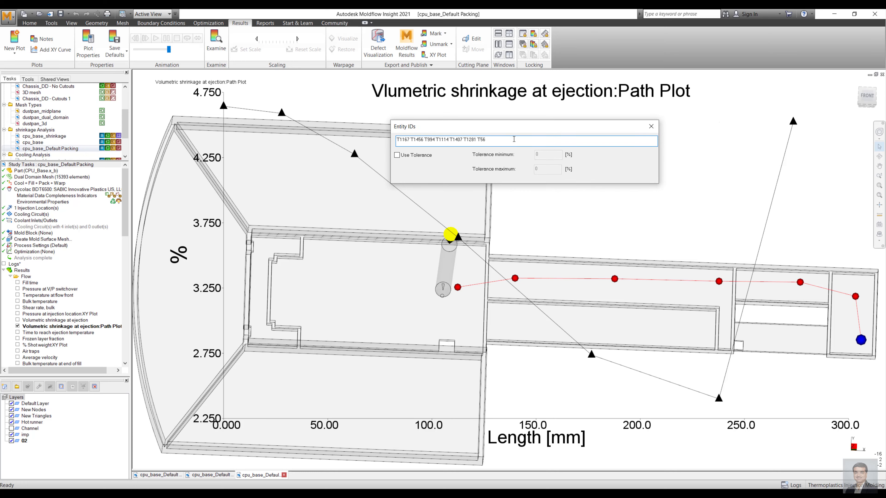
left_click(645, 126)
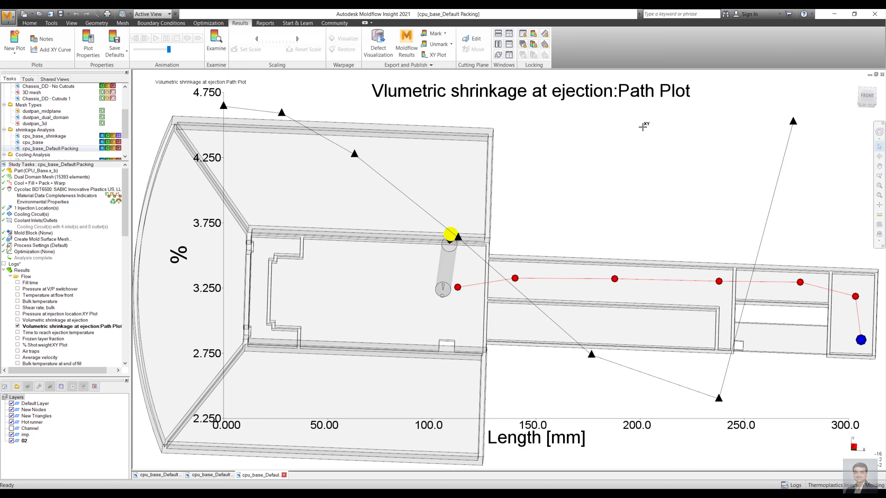
left_click(442, 57)
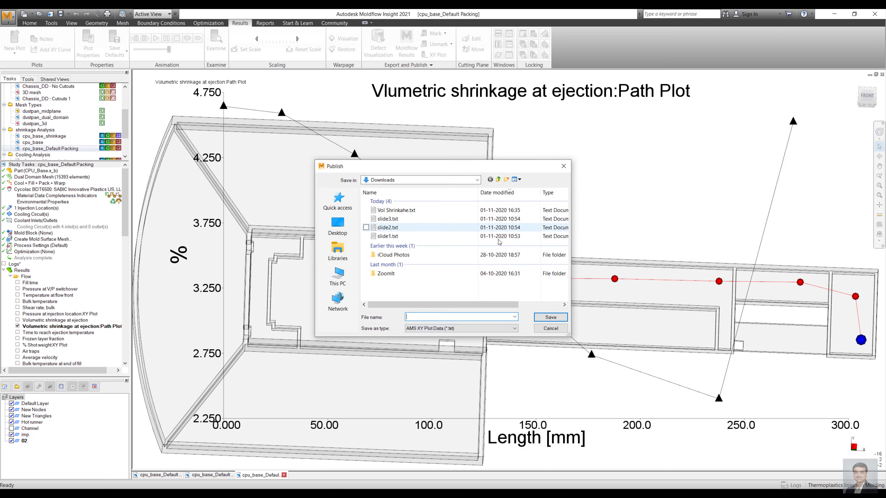
left_click(564, 166)
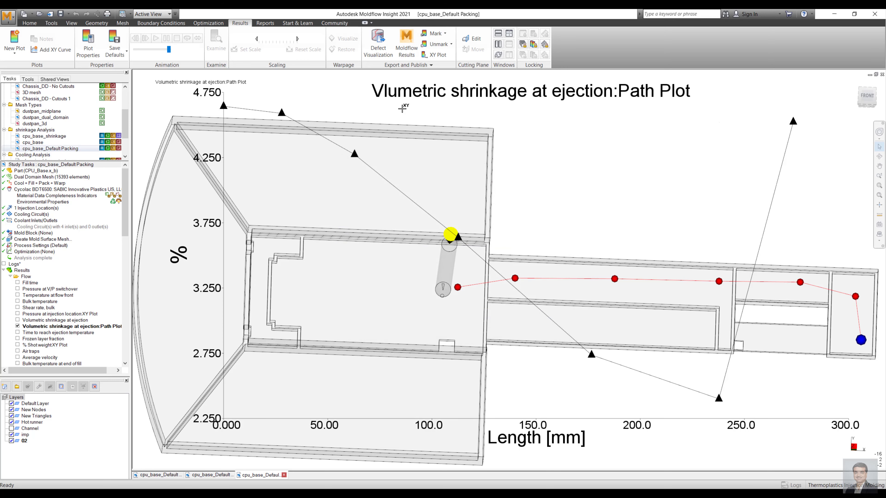
Clear the existing path entities and trace a seven-point path from the wide section's upper outer corner to the injection location
left_click(54, 50)
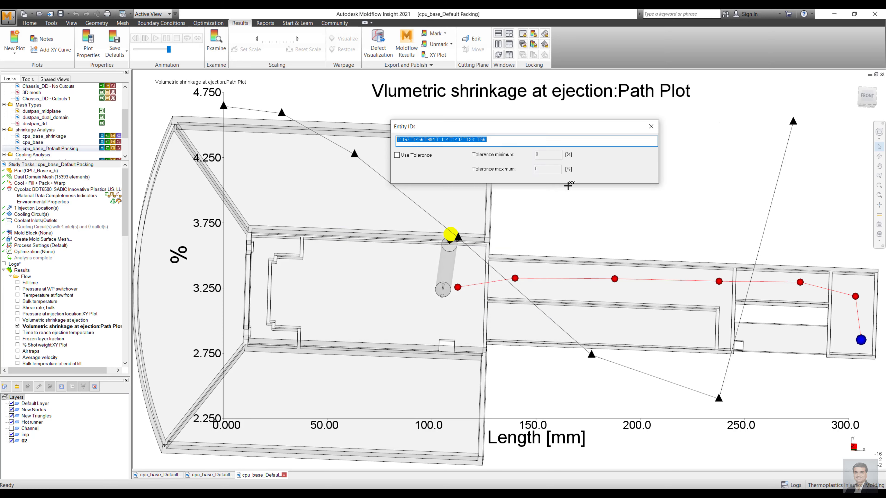
key("Delete")
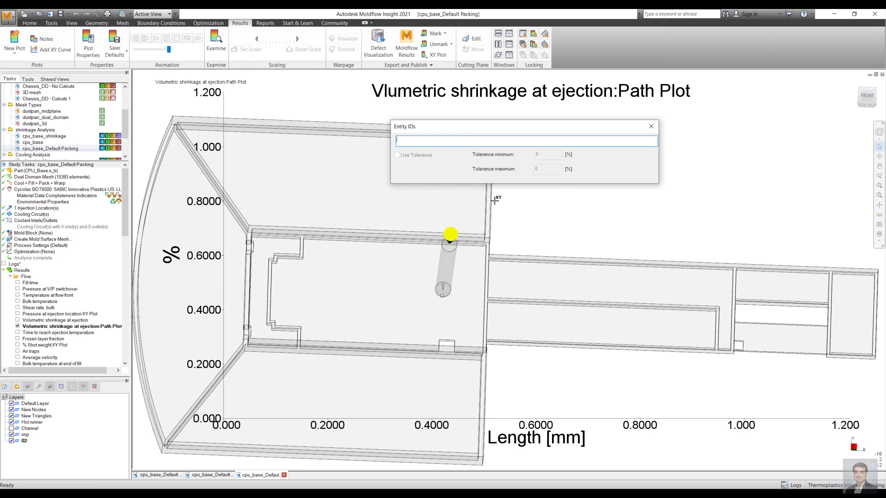
left_click(177, 127)
left_click(208, 149)
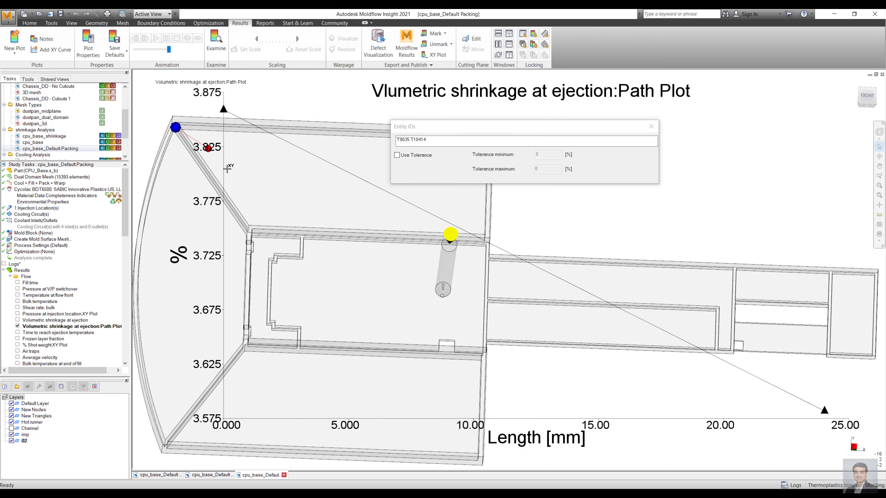
left_click(256, 188)
left_click(313, 211)
left_click(343, 242)
left_click(397, 265)
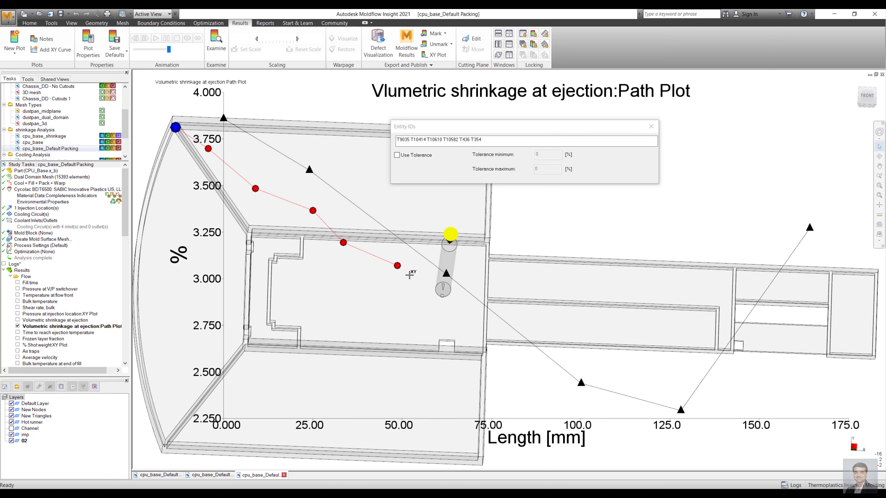
left_click(426, 283)
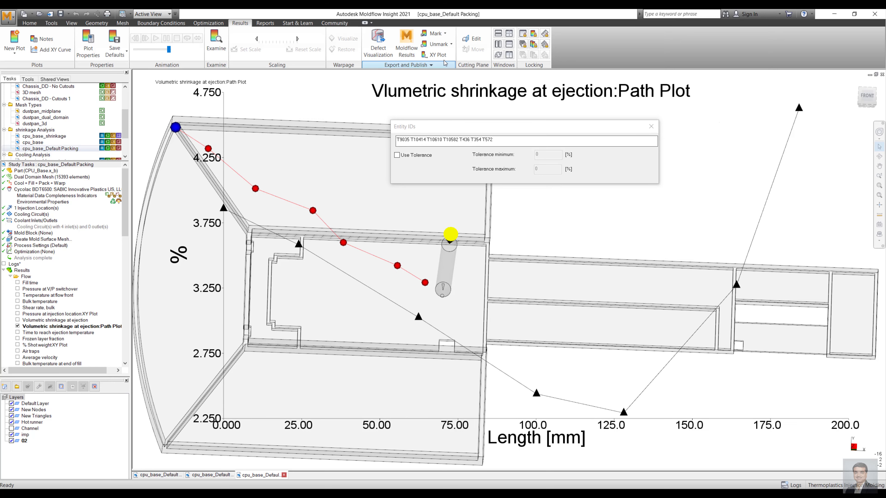
View the XY plot export options for the corner-to-injection path without saving, and close the entity list
left_click(435, 55)
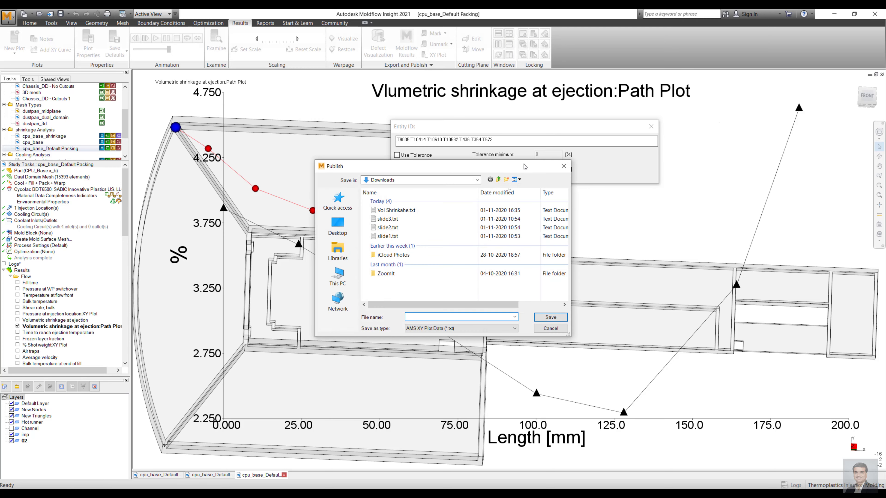
left_click(564, 166)
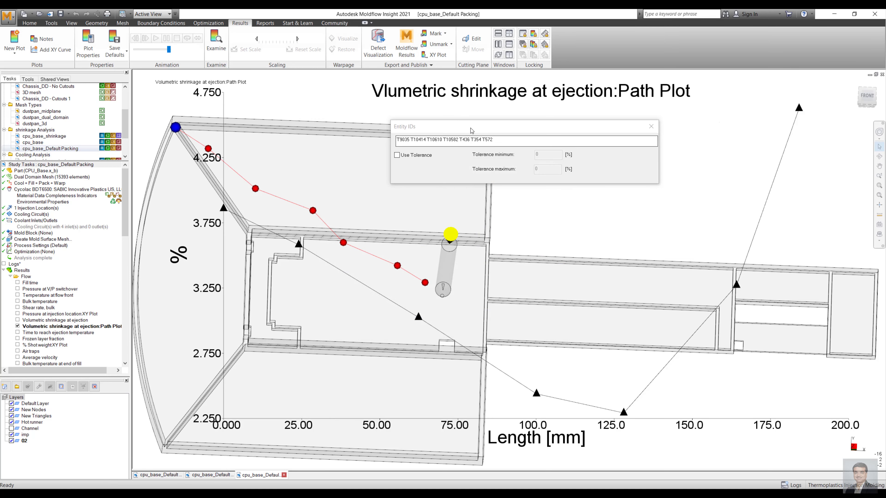
left_click(651, 126)
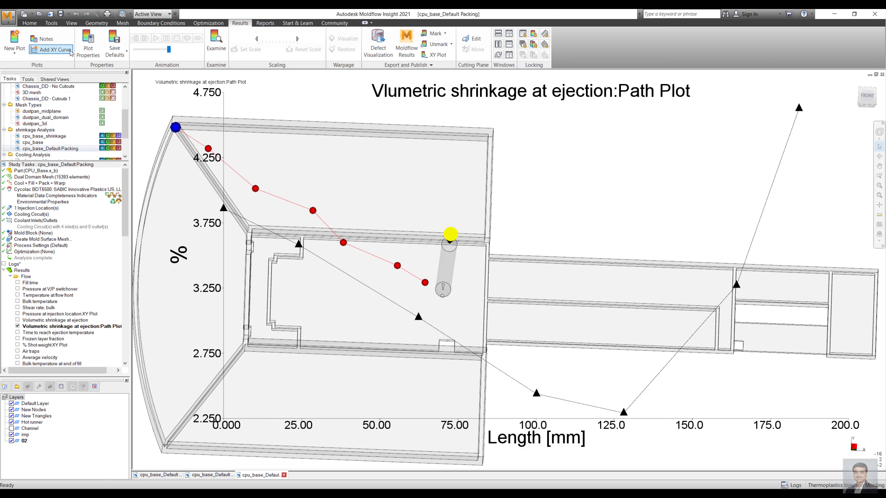
Clear the existing path entities and trace a seven-point path from the wide section's lower outer corner to the injection location
left_click(52, 50)
left_click_drag(516, 144, 267, 138)
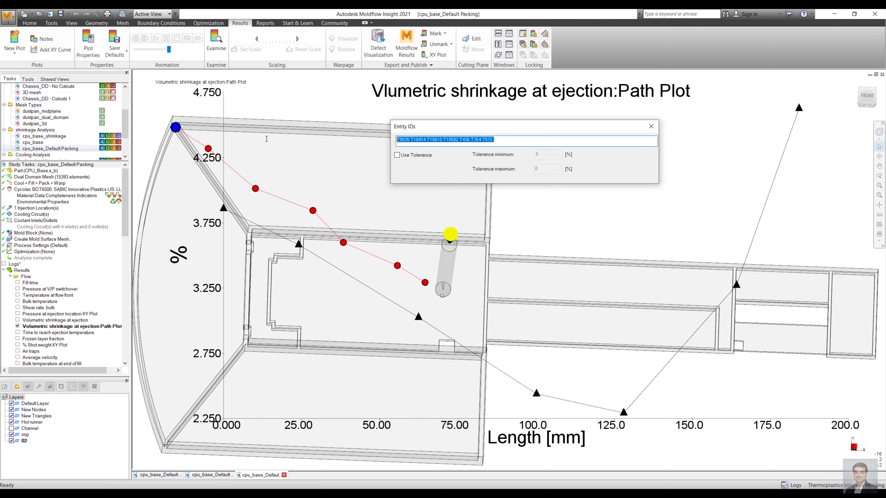
key("BackSpace")
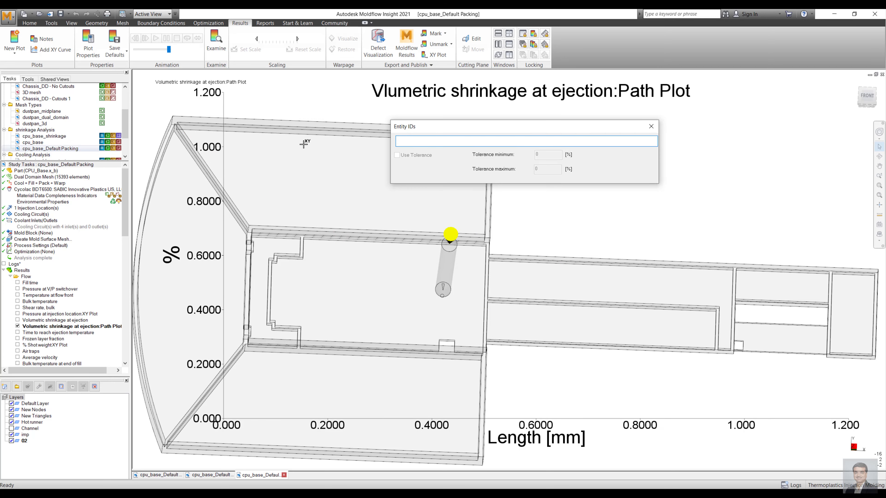
left_click(171, 427)
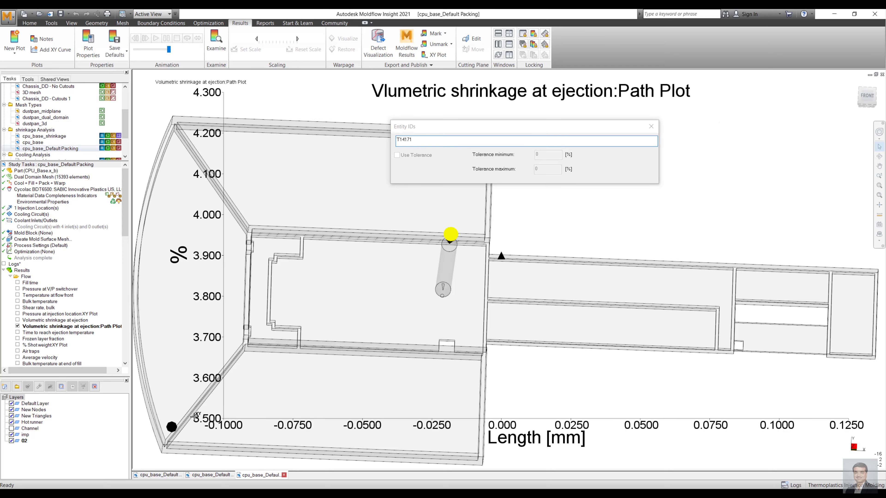
left_click(207, 409)
left_click(272, 376)
left_click(312, 361)
left_click(345, 343)
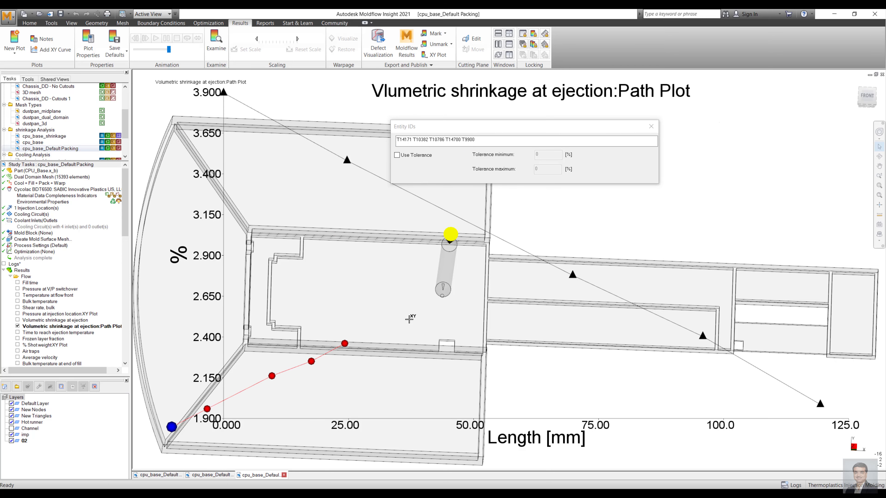
left_click(411, 316)
left_click(432, 308)
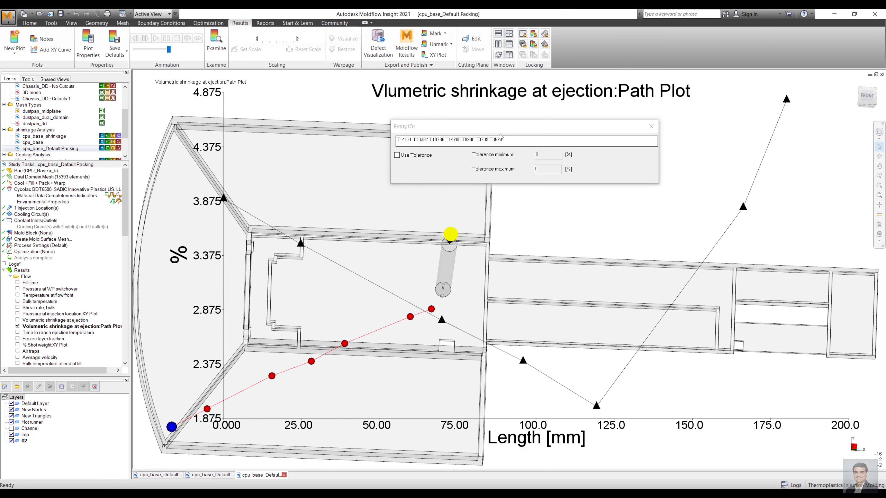
View the XY plot export options for the lower-corner path without saving a file, and close the entity list
left_click(435, 54)
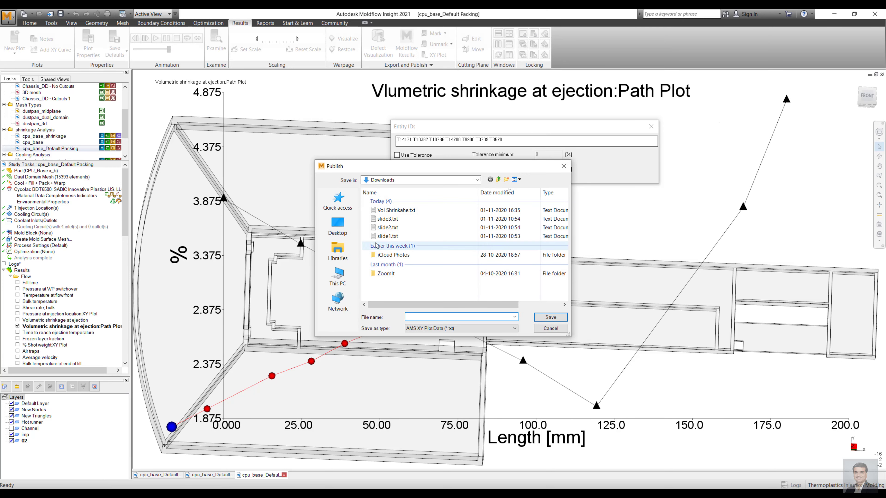
left_click(564, 166)
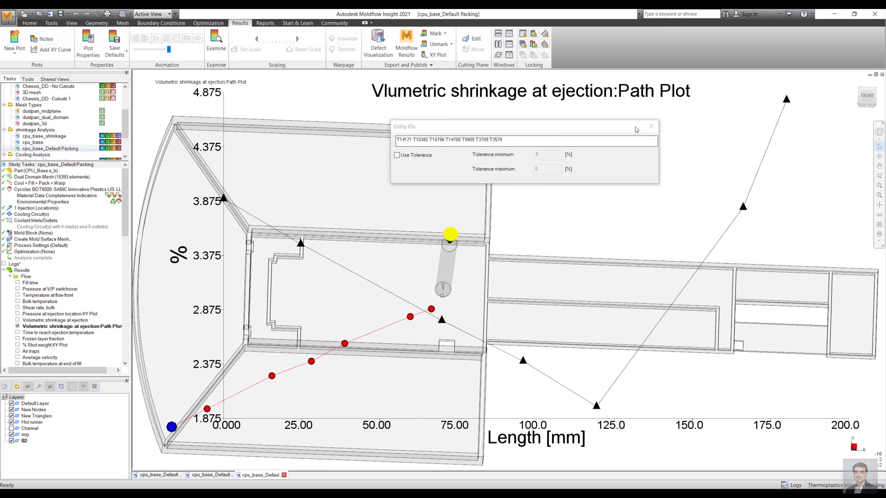
left_click(651, 127)
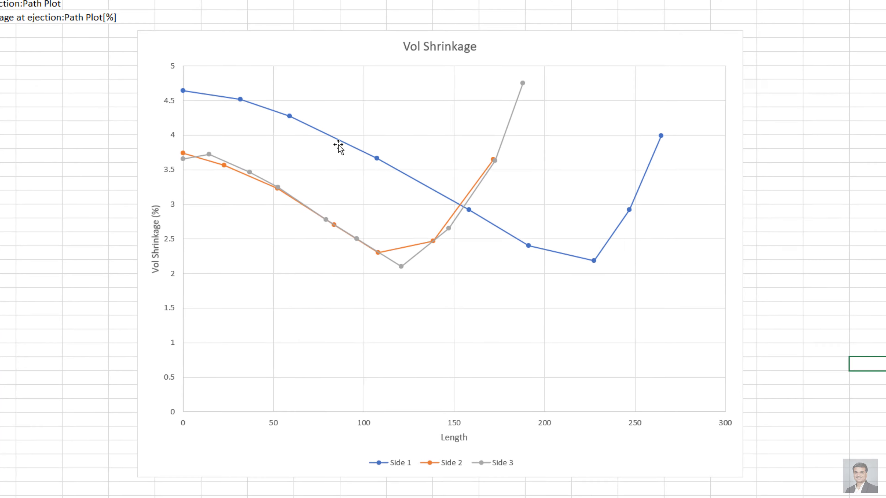
Return from the spreadsheet's shrinkage chart to Moldflow and switch the displayed result from the path plot to Volumetric shrinkage at ejection
mouse_move(406, 223)
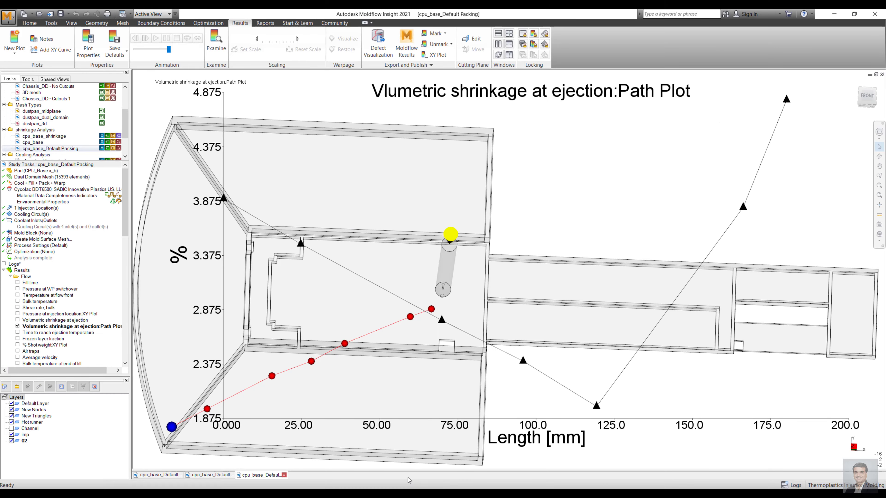
left_click(17, 320)
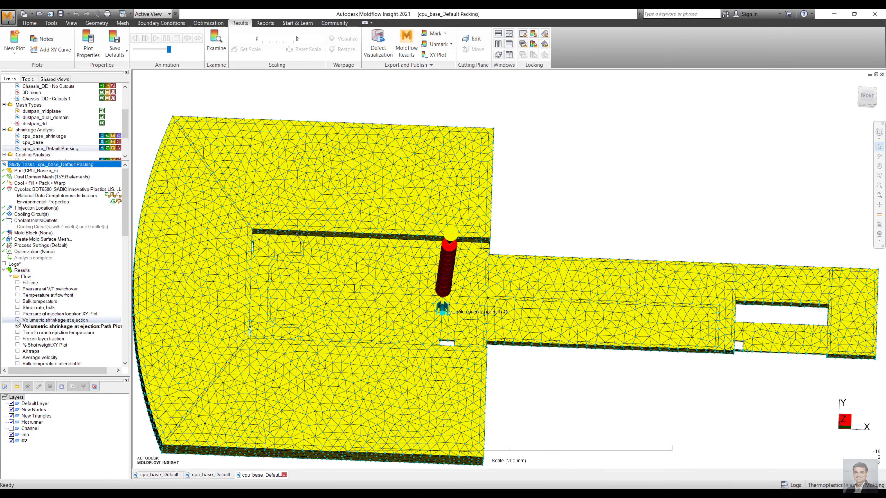